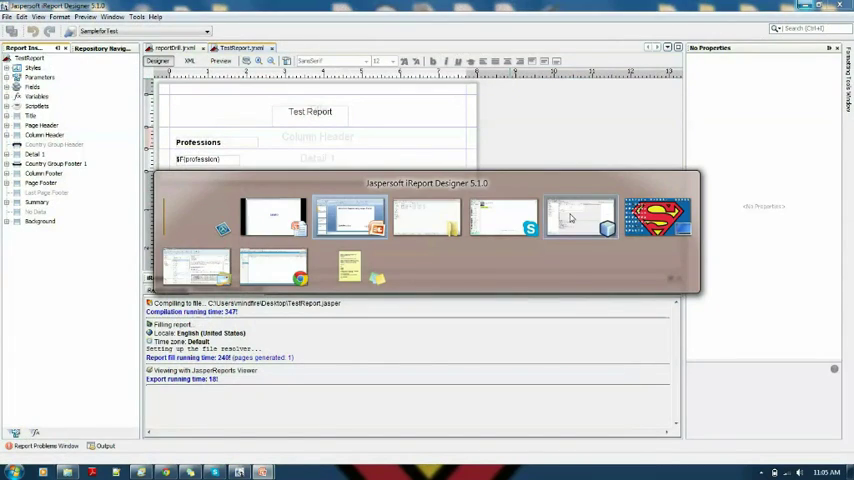
pyautogui.click(570, 217)
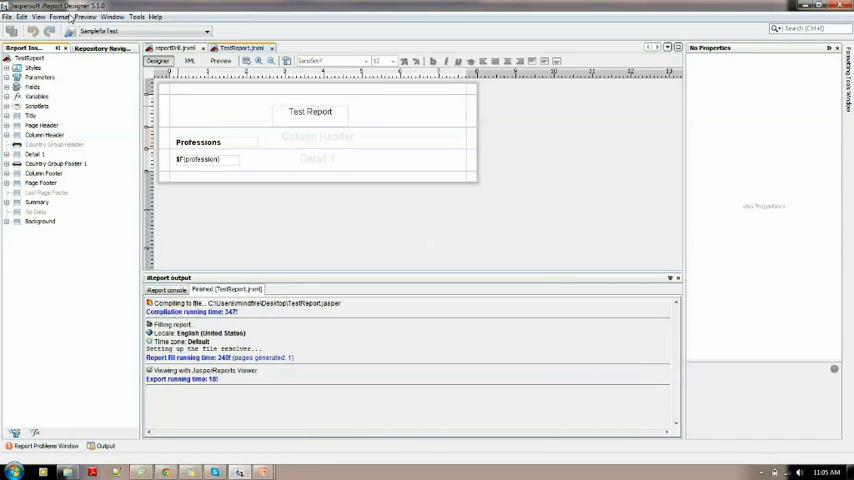
pyautogui.click(224, 148)
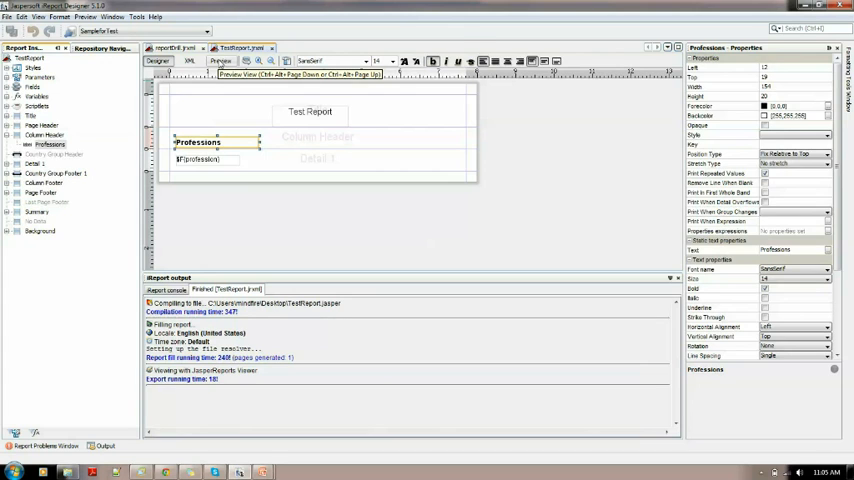
# Preview the Test Report's rendered profession list, then return to its layout design
pyautogui.click(220, 61)
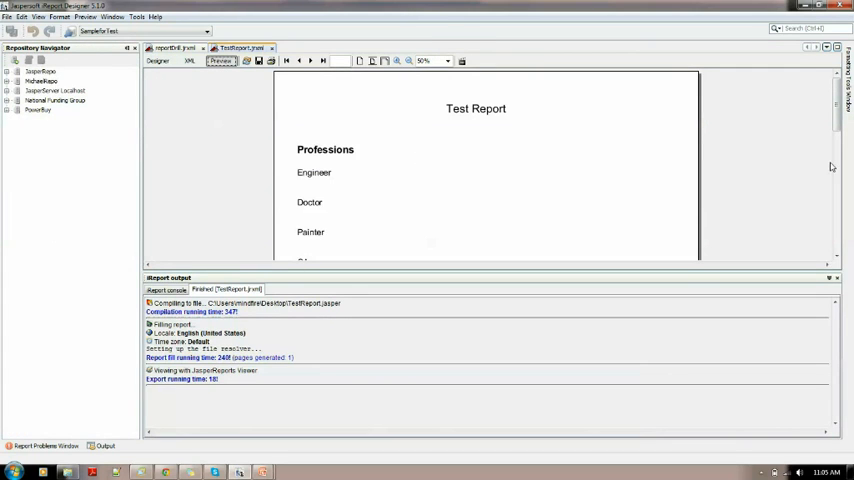
pyautogui.scroll(-2, 831, 167)
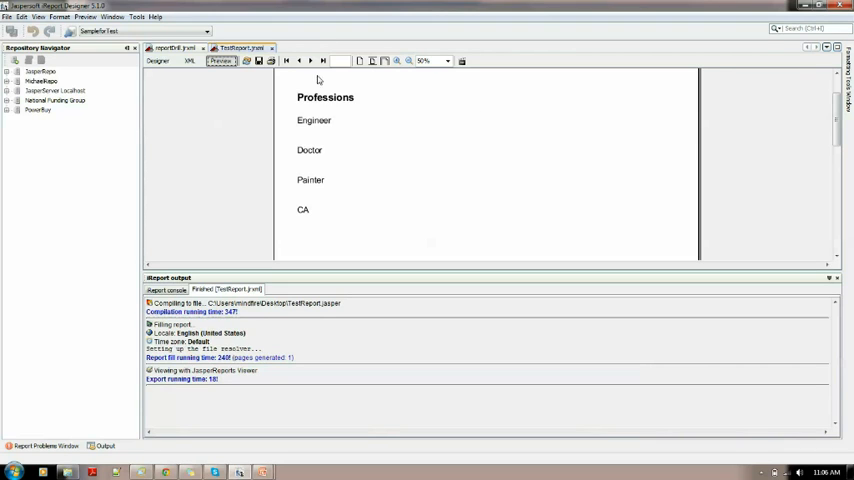
pyautogui.click(158, 62)
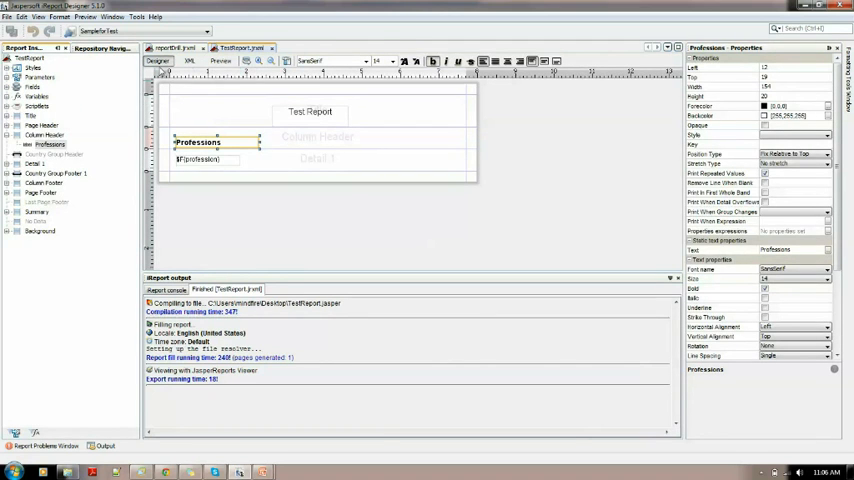
# Run the reportDrill preview with profession Doctor, listing names, countries and work experience
pyautogui.click(178, 48)
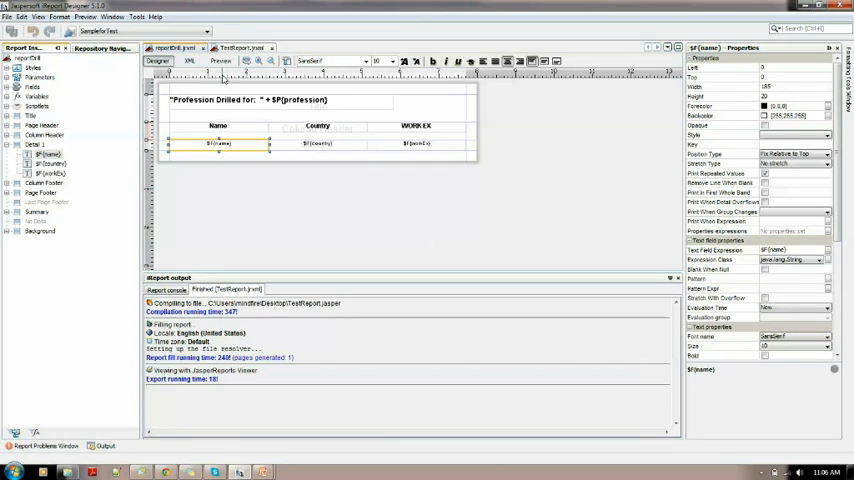
pyautogui.click(221, 61)
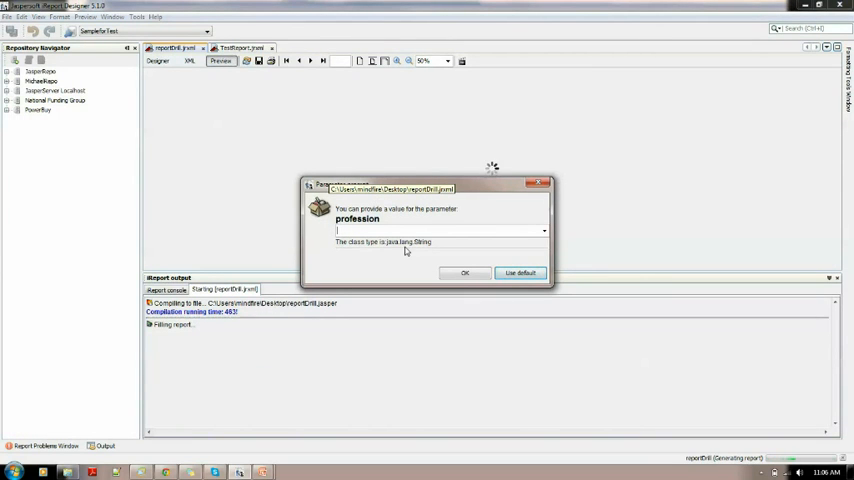
pyautogui.write('Doctor')
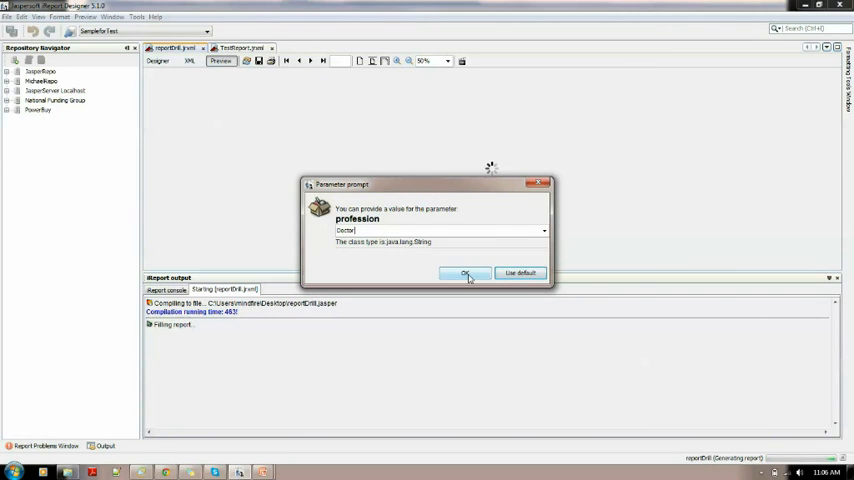
pyautogui.click(465, 273)
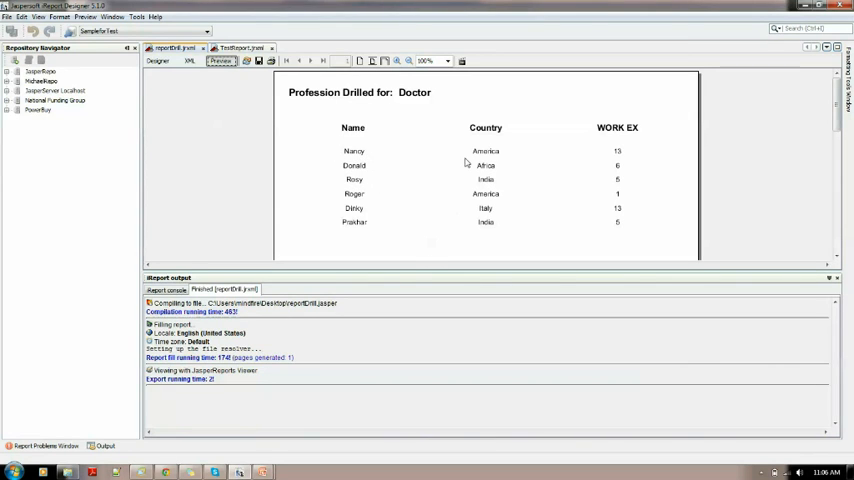
# Return to the TestReport.jrxml design and select the $F{profession} field
pyautogui.click(158, 62)
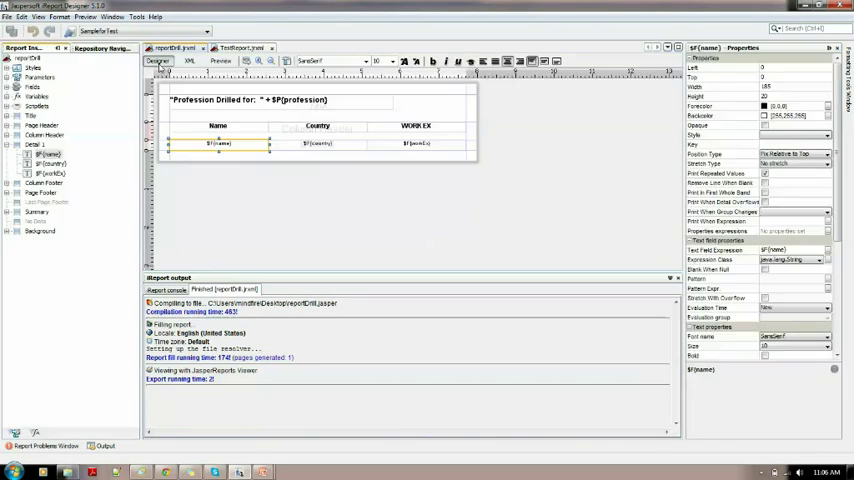
pyautogui.click(241, 48)
pyautogui.click(200, 142)
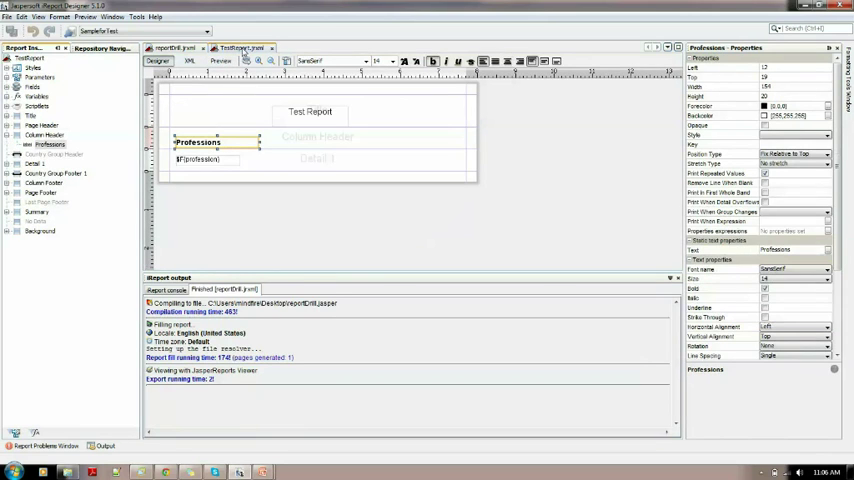
pyautogui.click(210, 160)
# Bring up the Hyperlink settings for the $F{profession} field
pyautogui.rightClick(210, 160)
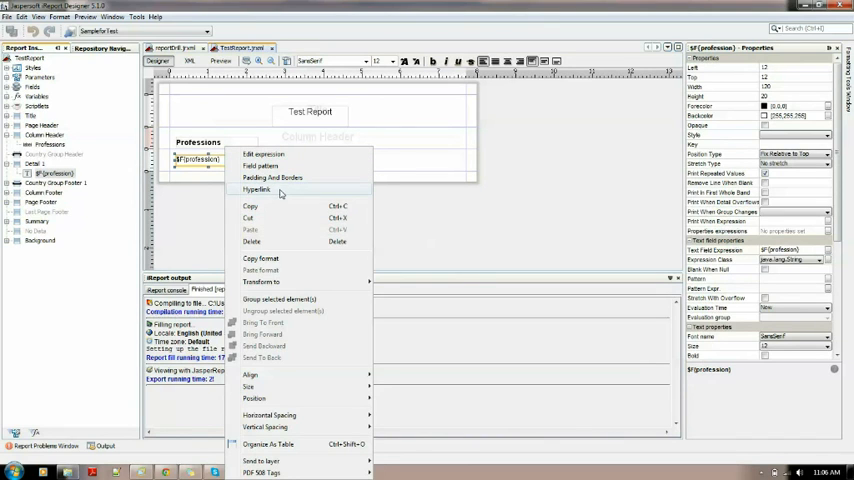
pyautogui.click(200, 170)
pyautogui.rightClick(207, 150)
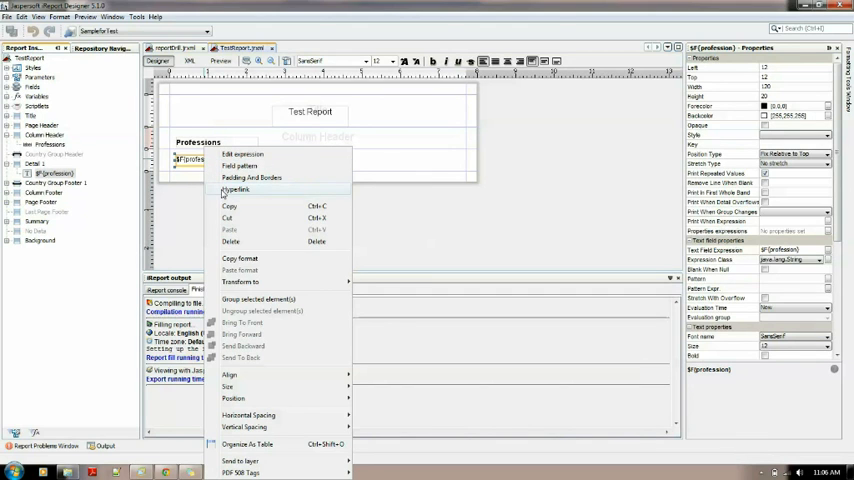
pyautogui.click(224, 190)
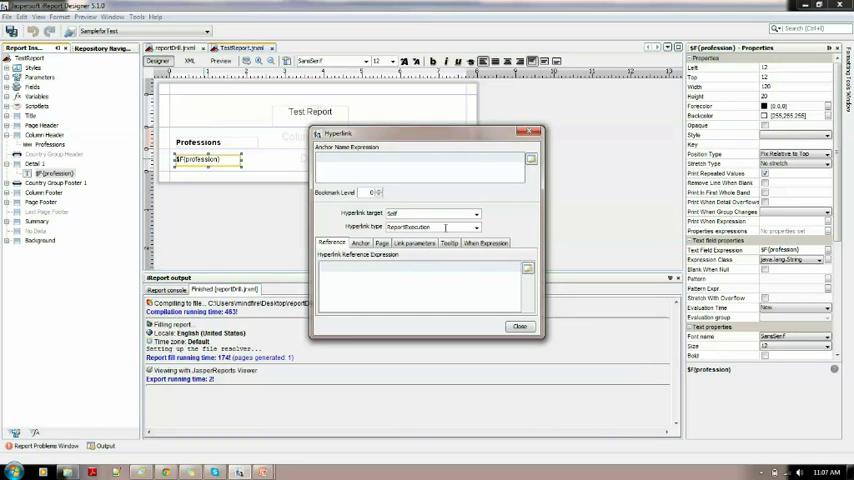
# Keep the ReportExecution link type and confirm the profession link parameter's value
pyautogui.click(476, 227)
pyautogui.click(476, 227)
pyautogui.click(420, 244)
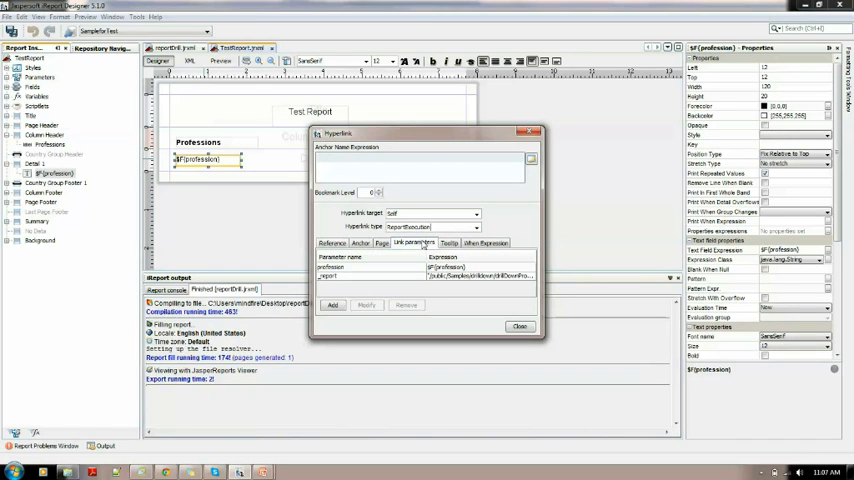
pyautogui.doubleClick(383, 268)
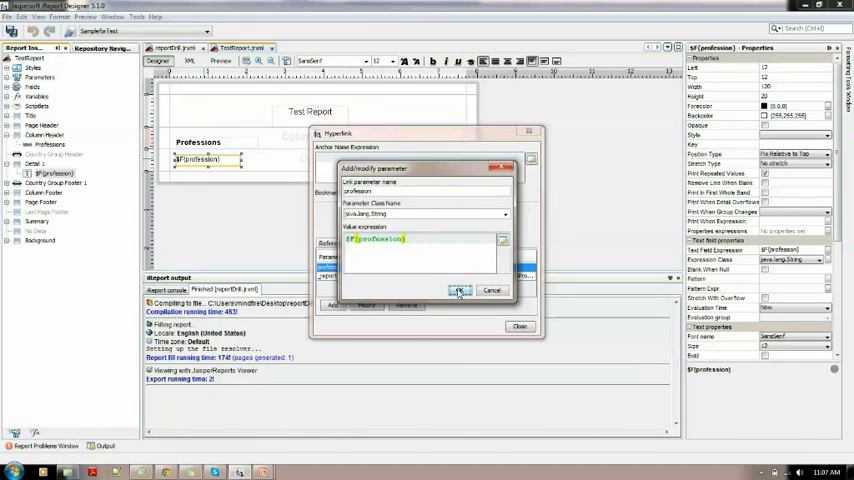
pyautogui.click(461, 290)
# Confirm the _report parameter's drilldown report path and close the hyperlink settings
pyautogui.doubleClick(409, 276)
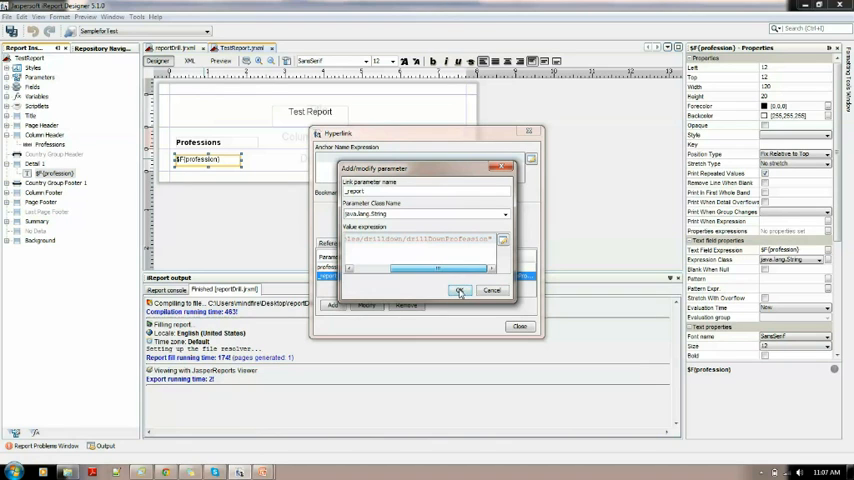
pyautogui.click(459, 291)
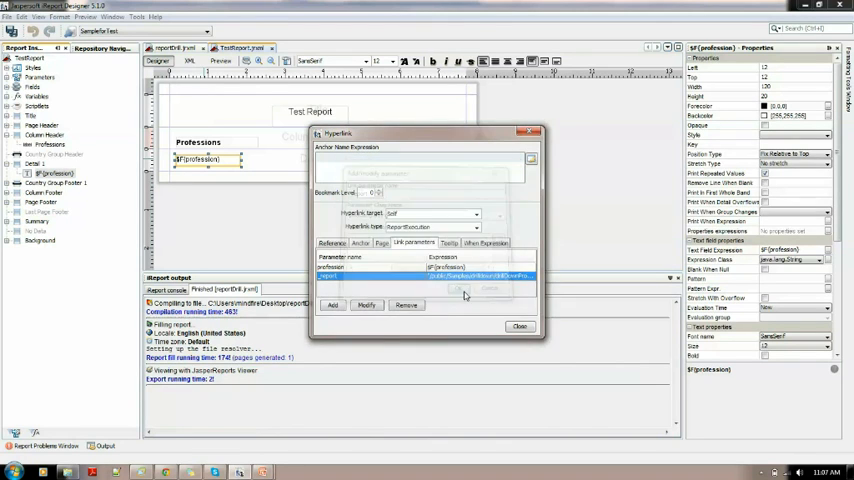
pyautogui.click(520, 326)
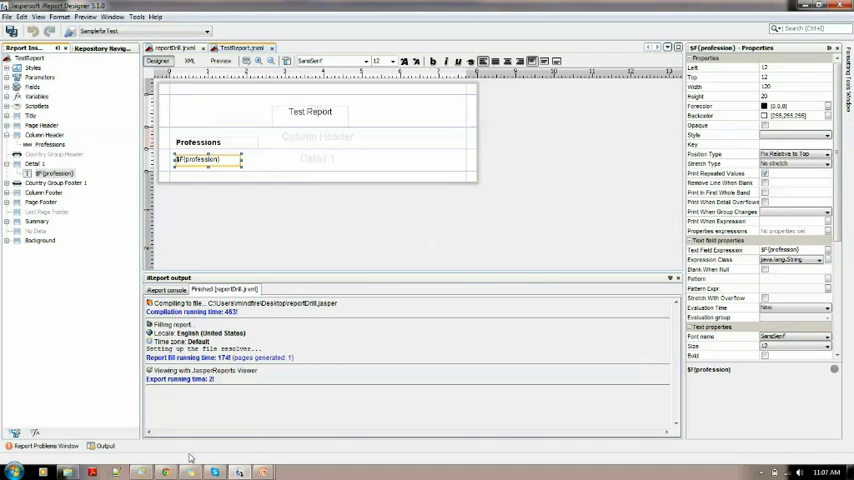
# Switch to the browser and log into JasperReports Server as jasperadmin
pyautogui.click(214, 471)
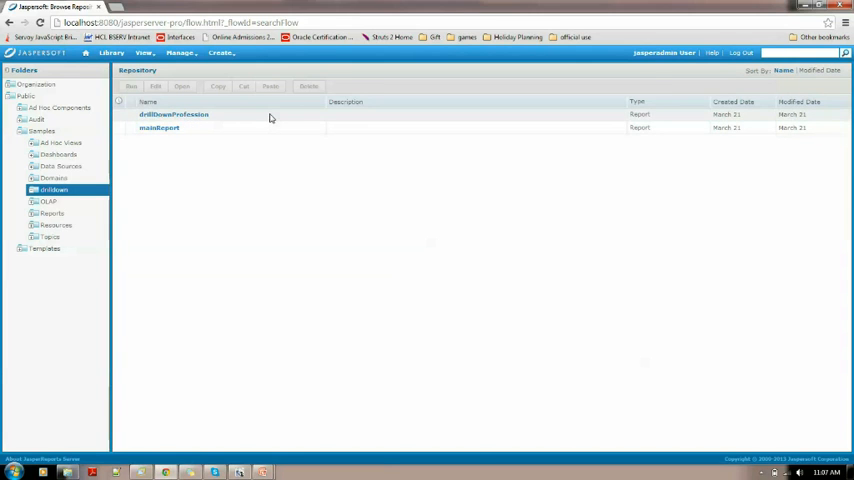
pyautogui.moveTo(174, 114)
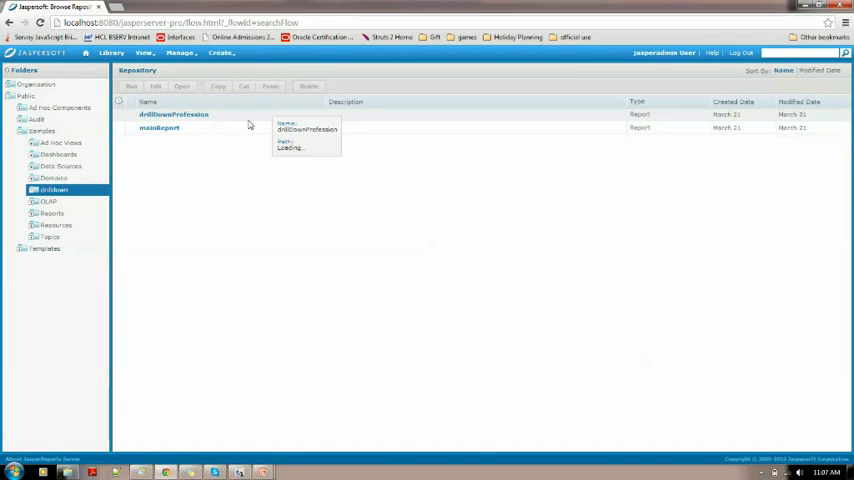
pyautogui.click(243, 120)
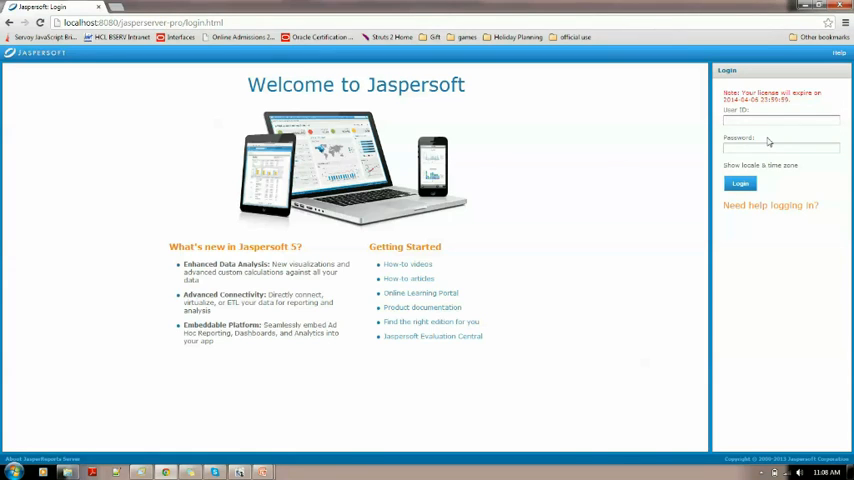
pyautogui.write('jasperadmin')
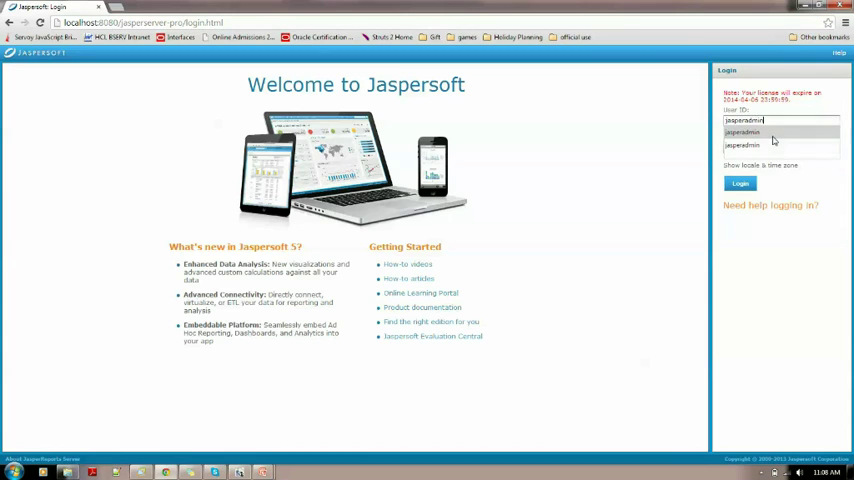
pyautogui.click(768, 144)
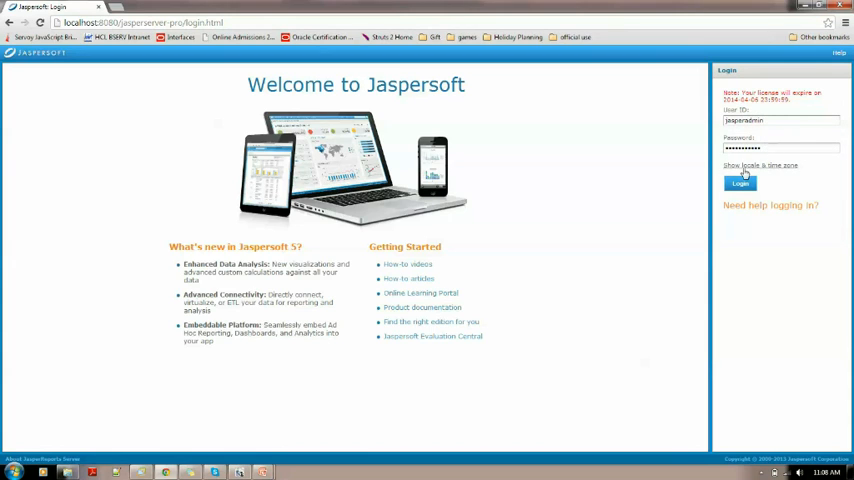
pyautogui.click(740, 183)
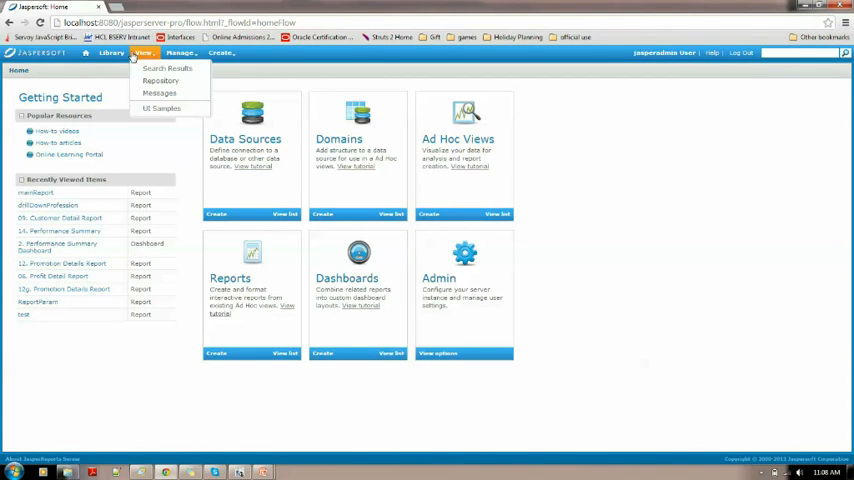
# From the repository, open drillDownProfession in Samples/drilldown for editing
pyautogui.click(160, 80)
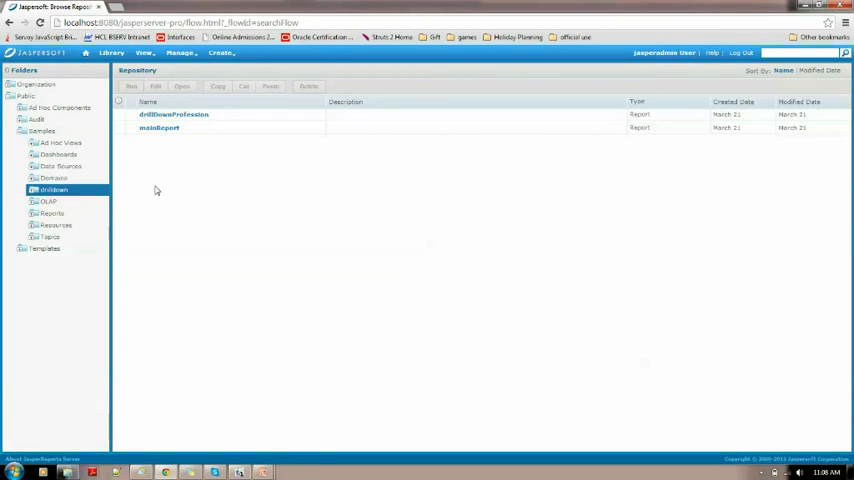
pyautogui.click(277, 119)
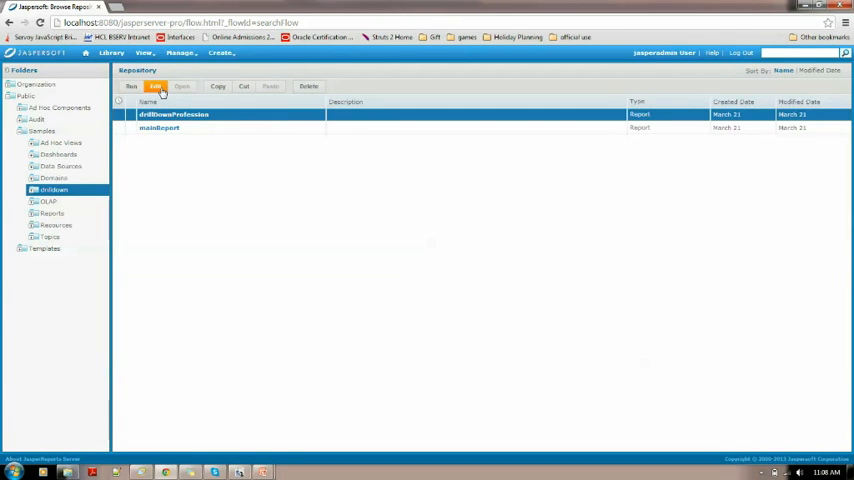
pyautogui.click(157, 87)
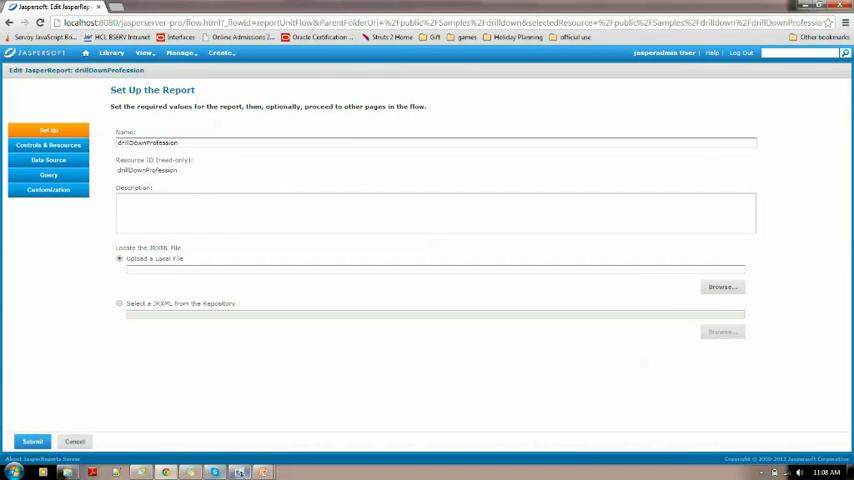
# Glance at the reportDrill layout in iReport, then go to the report's Controls & Resources step
pyautogui.click(167, 472)
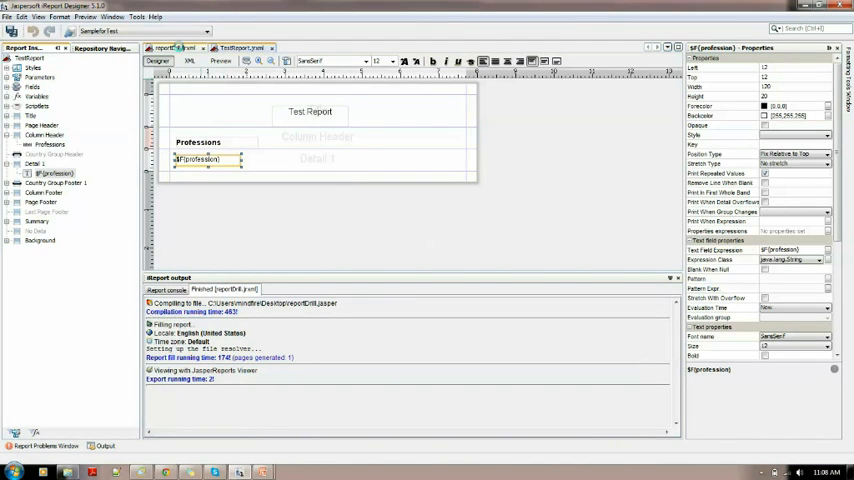
pyautogui.click(180, 47)
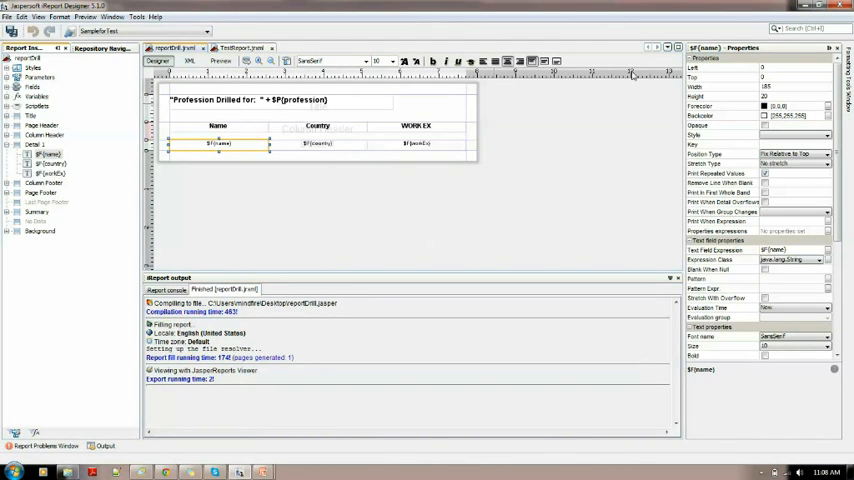
pyautogui.click(805, 8)
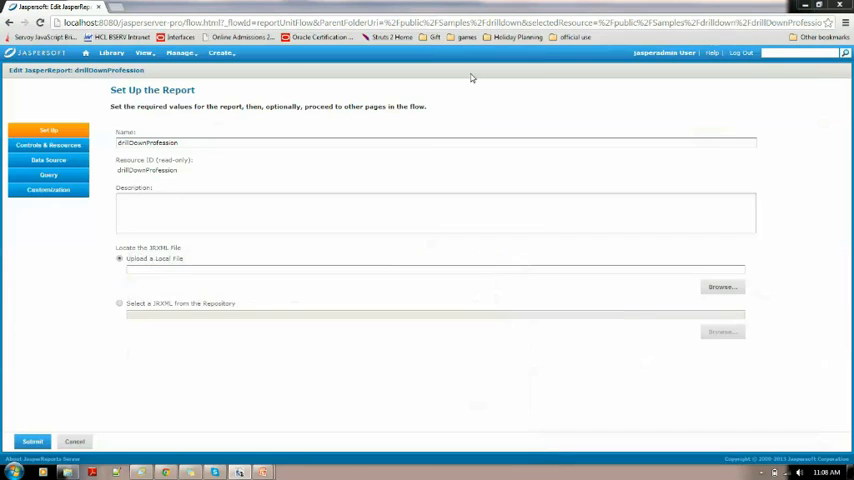
pyautogui.click(48, 145)
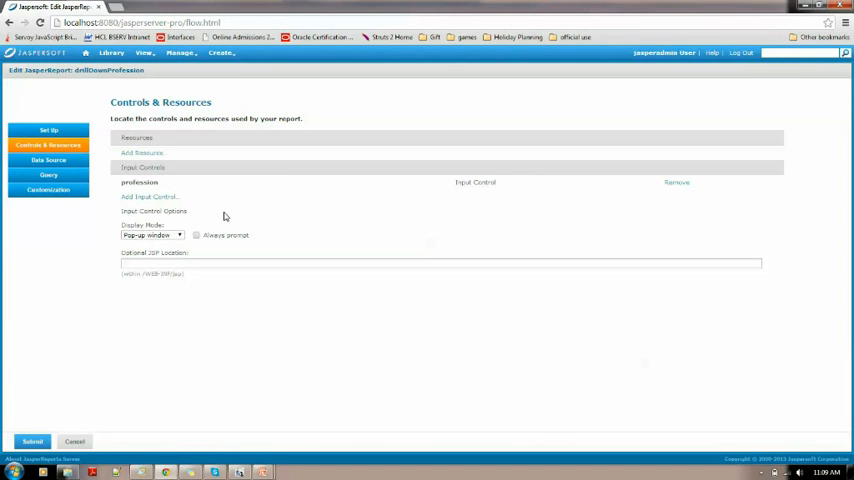
pyautogui.click(151, 188)
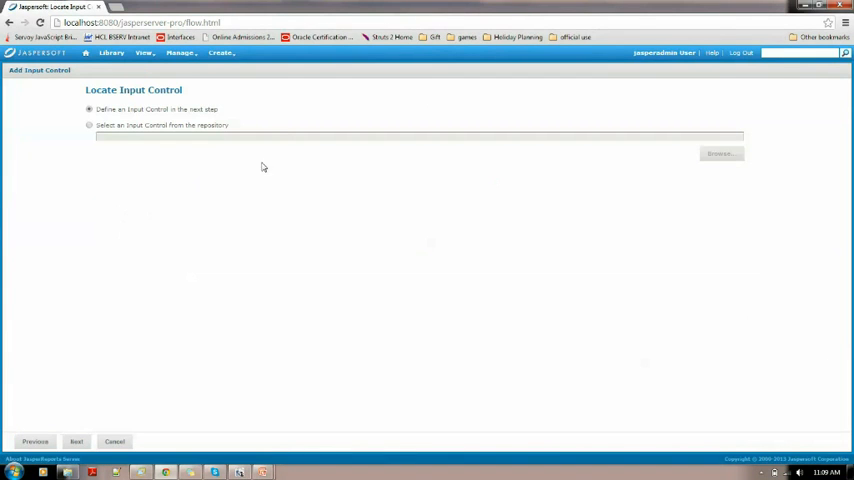
pyautogui.click(78, 442)
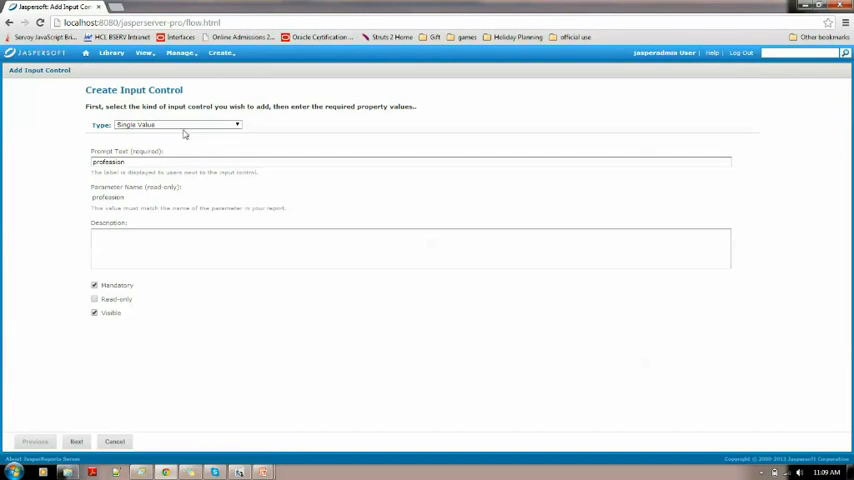
pyautogui.click(76, 441)
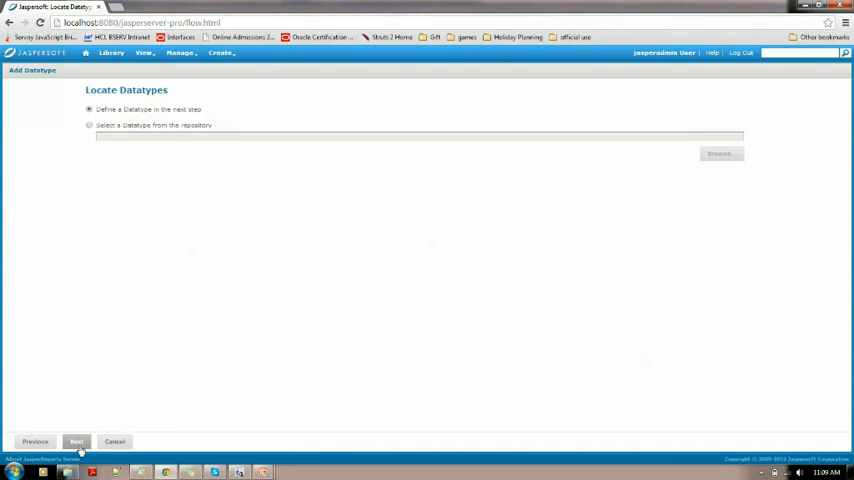
pyautogui.click(76, 441)
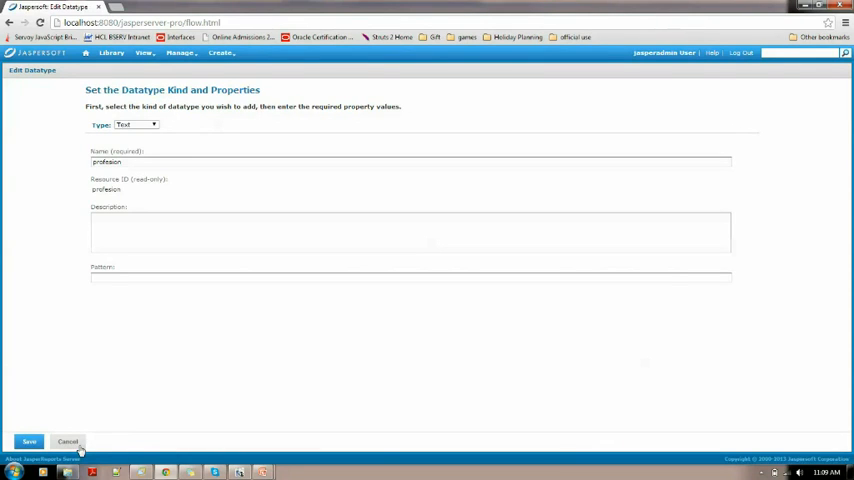
pyautogui.click(30, 442)
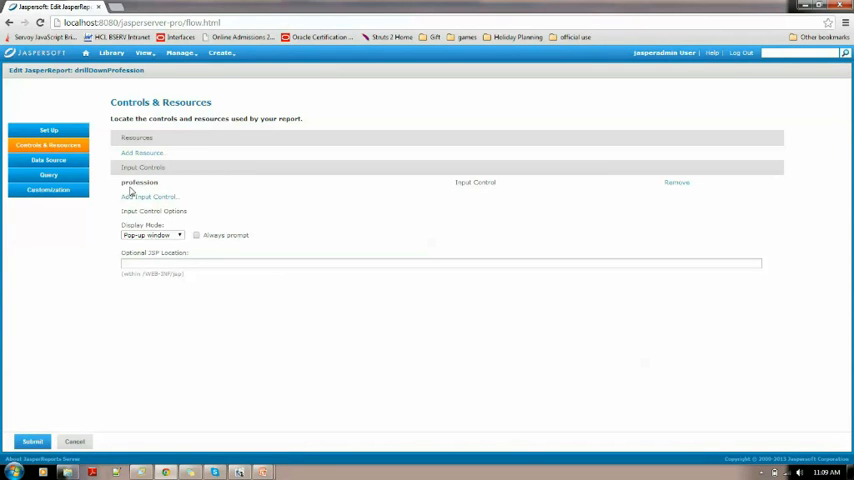
# Review the Data Source and Query steps, then submit the edited drillDownProfession report
pyautogui.click(48, 159)
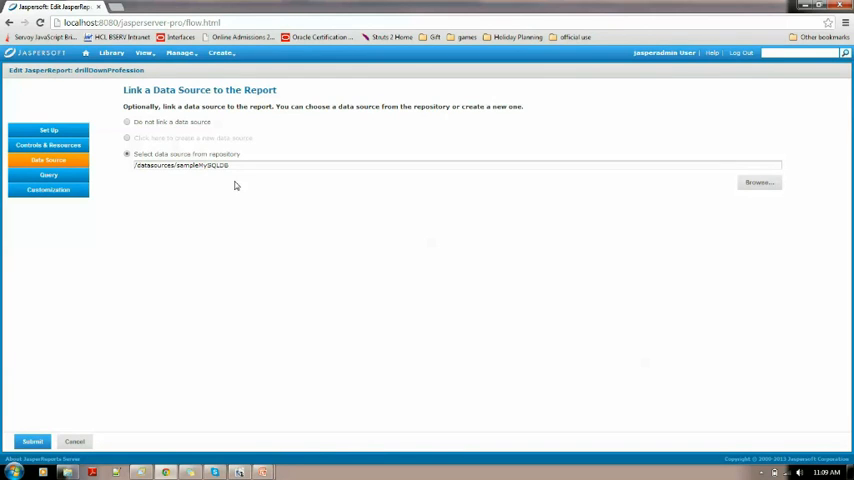
pyautogui.click(62, 177)
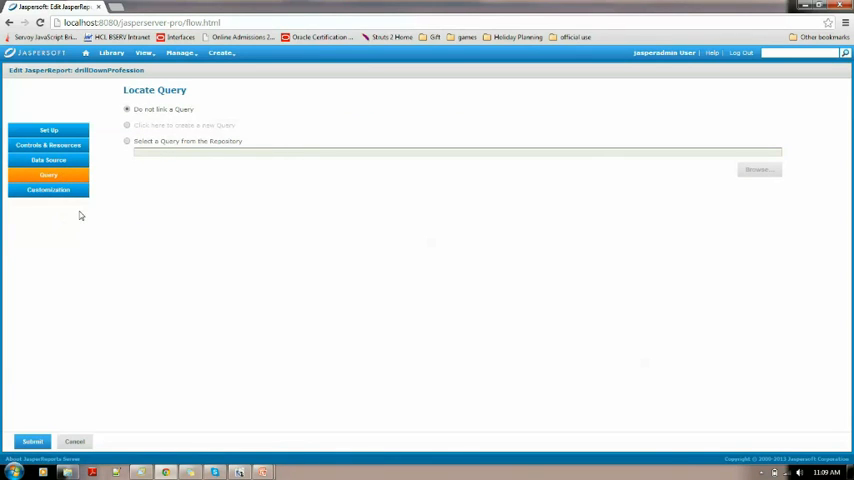
pyautogui.click(33, 443)
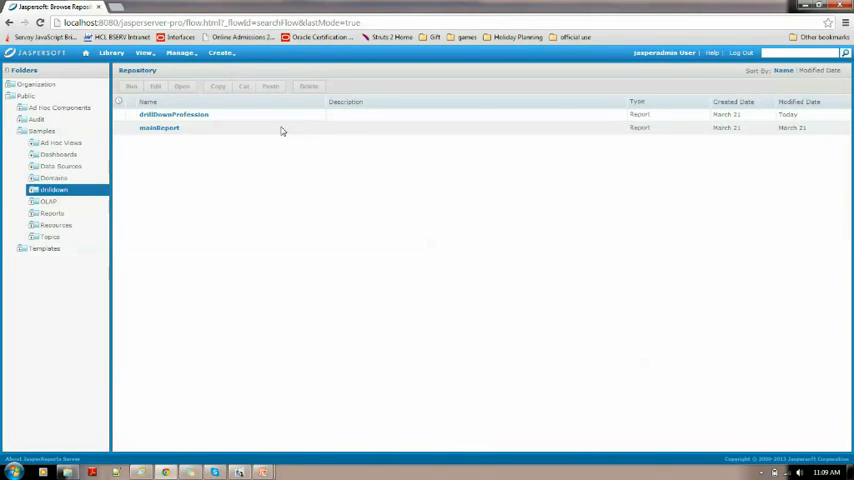
# View drillDownProfession's properties, check its path /public/Samples/drilldown/drillDownProfession, and submit them
pyautogui.rightClick(267, 116)
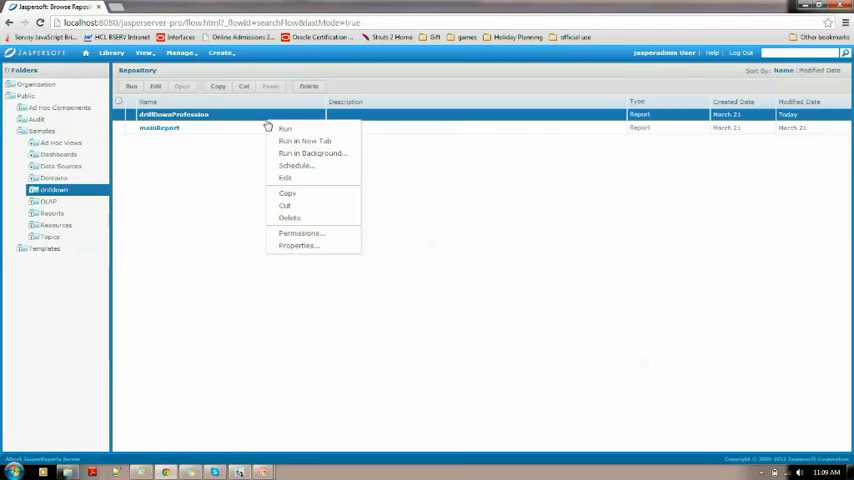
pyautogui.click(297, 246)
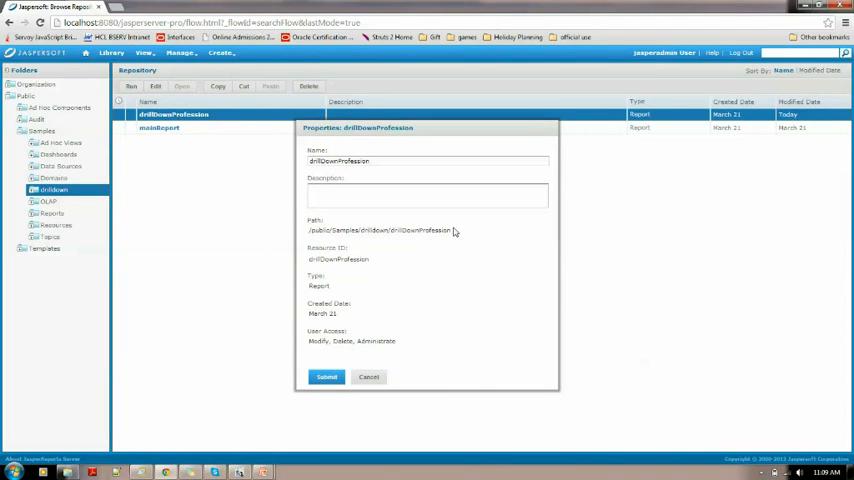
pyautogui.moveTo(451, 229); pyautogui.dragTo(308, 230)
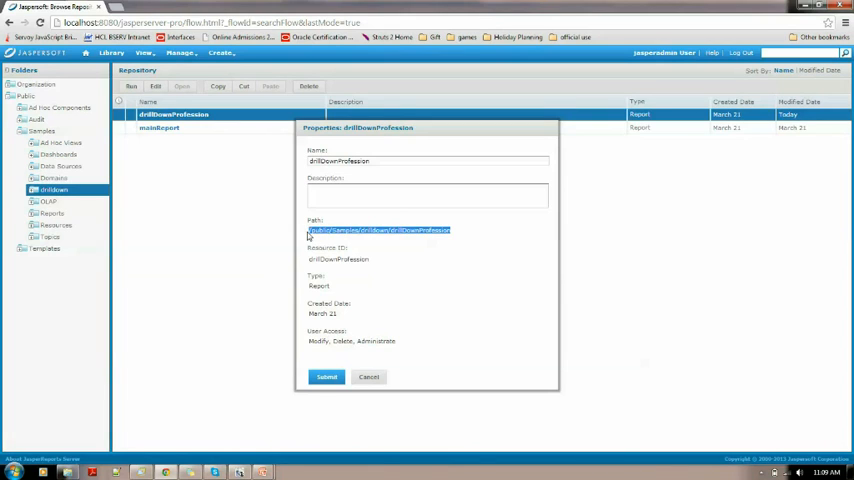
pyautogui.click(382, 240)
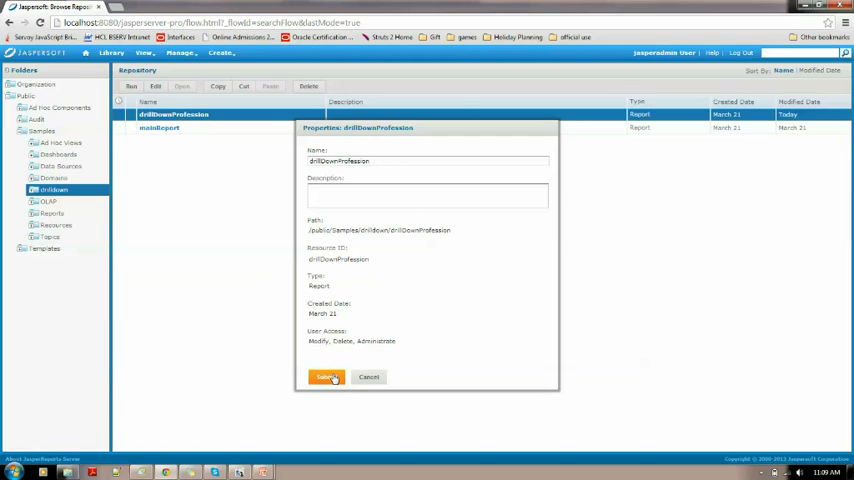
pyautogui.click(334, 378)
# Back in iReport, bring up the Hyperlink settings for TestReport's $F{profession} field
pyautogui.click(238, 471)
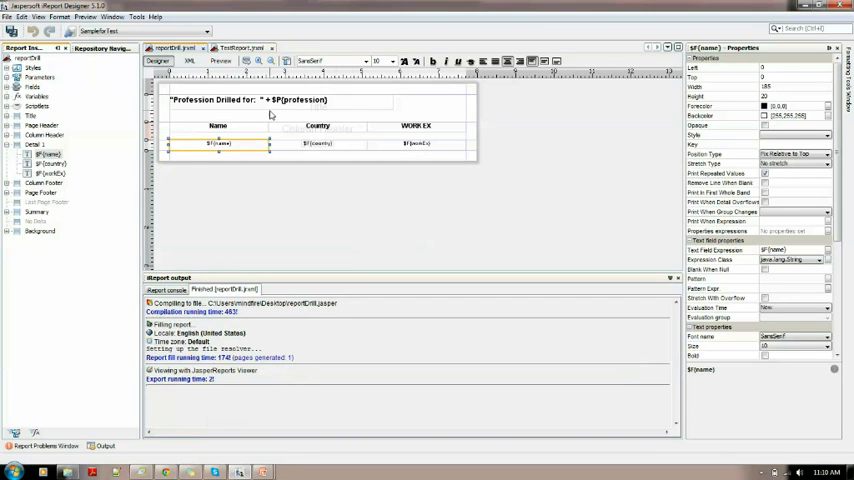
pyautogui.click(240, 47)
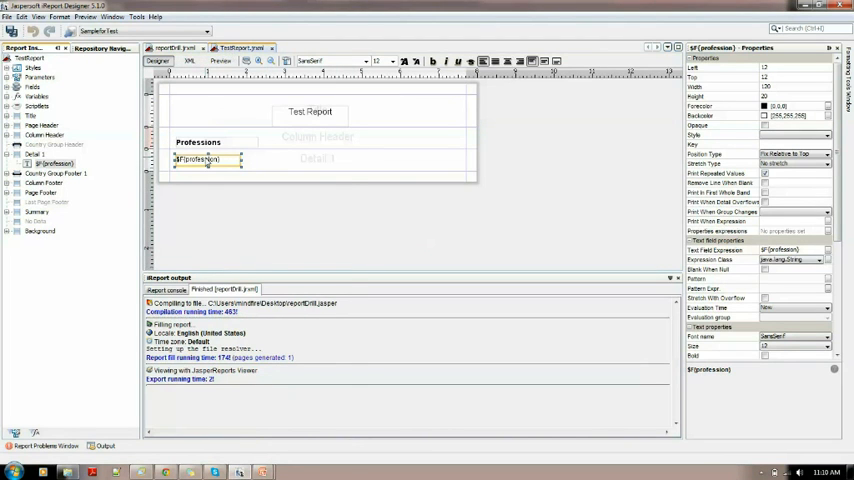
pyautogui.rightClick(207, 163)
pyautogui.click(235, 190)
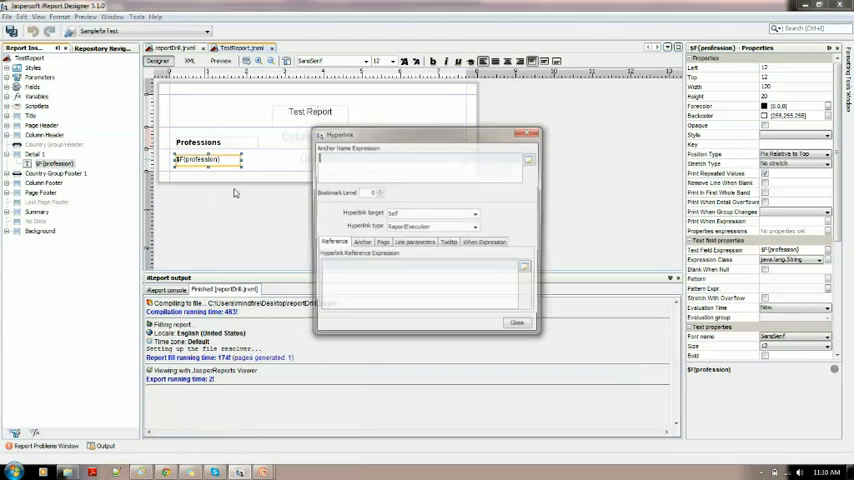
# Edit and confirm the _report link parameter expression, then close the hyperlink settings
pyautogui.click(413, 242)
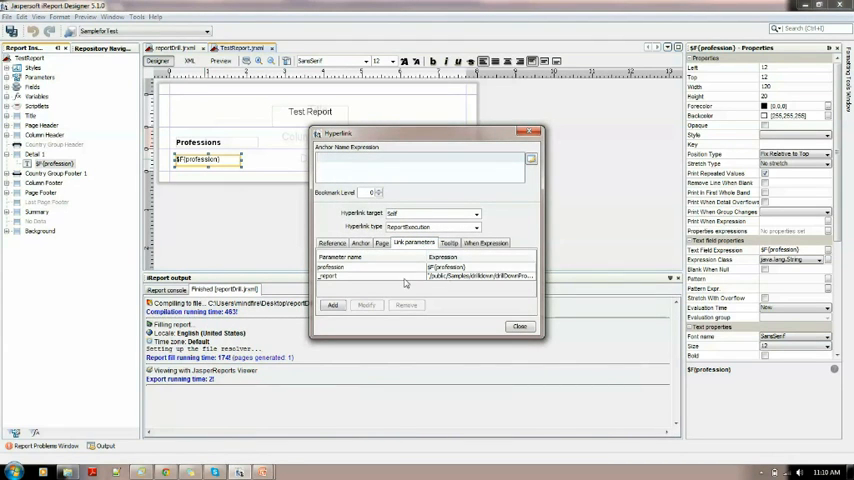
pyautogui.doubleClick(405, 276)
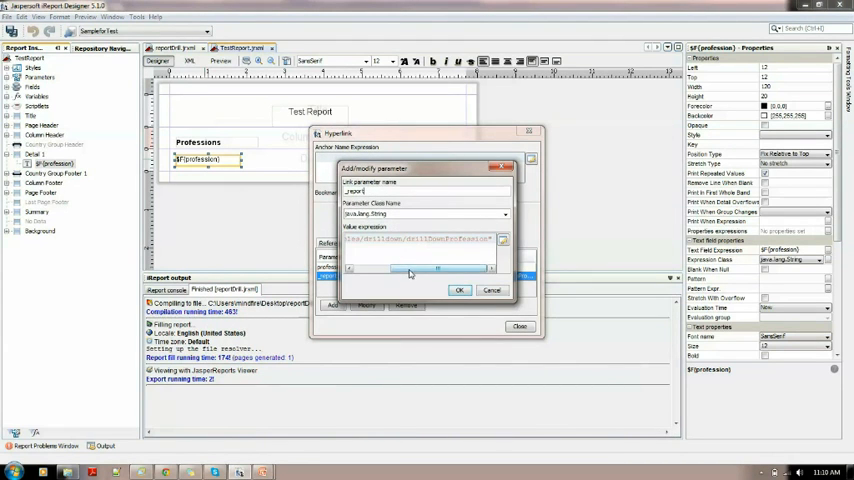
pyautogui.moveTo(409, 270)
pyautogui.mouseDown()
pyautogui.moveTo(384, 272)
pyautogui.moveTo(437, 270)
pyautogui.mouseUp()
pyautogui.click(461, 291)
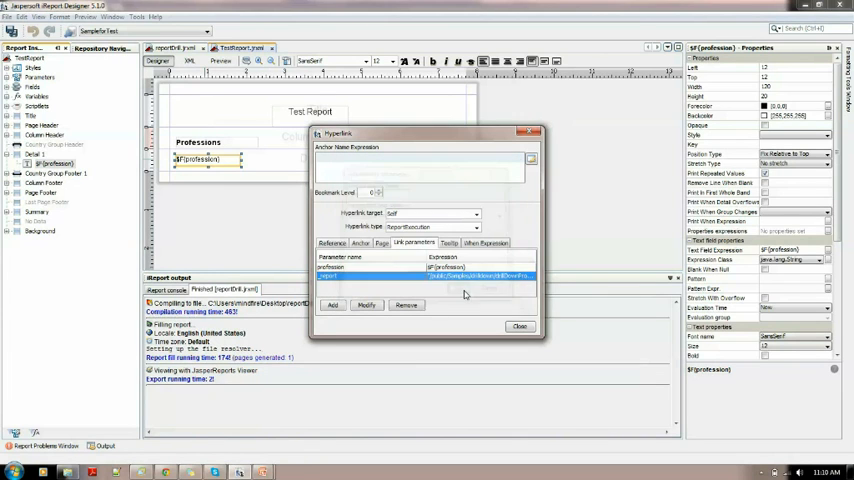
pyautogui.click(519, 327)
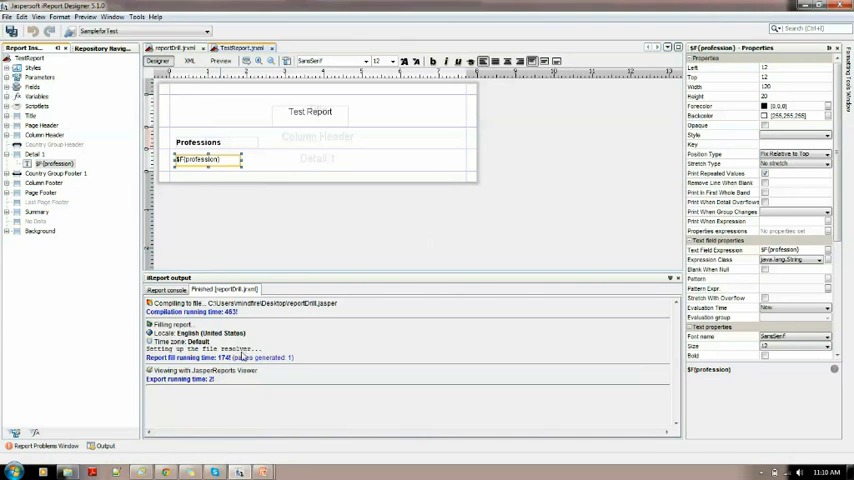
# In the server repository, open mainReport for editing
pyautogui.click(165, 472)
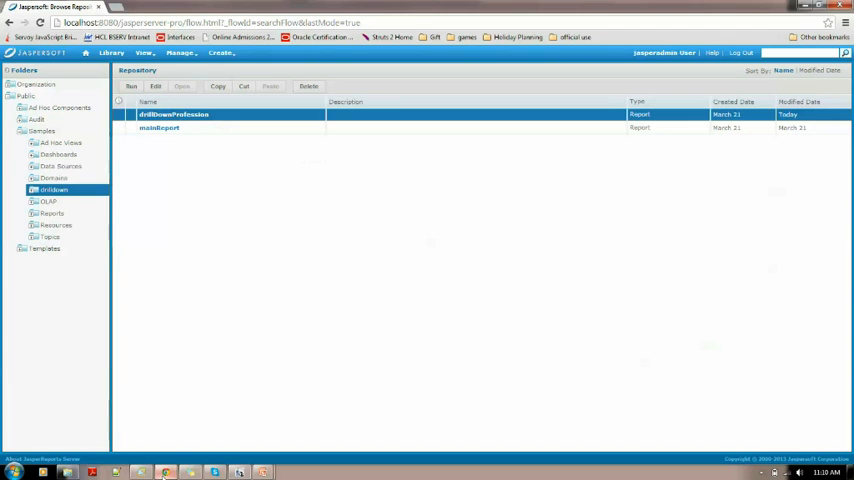
pyautogui.click(225, 130)
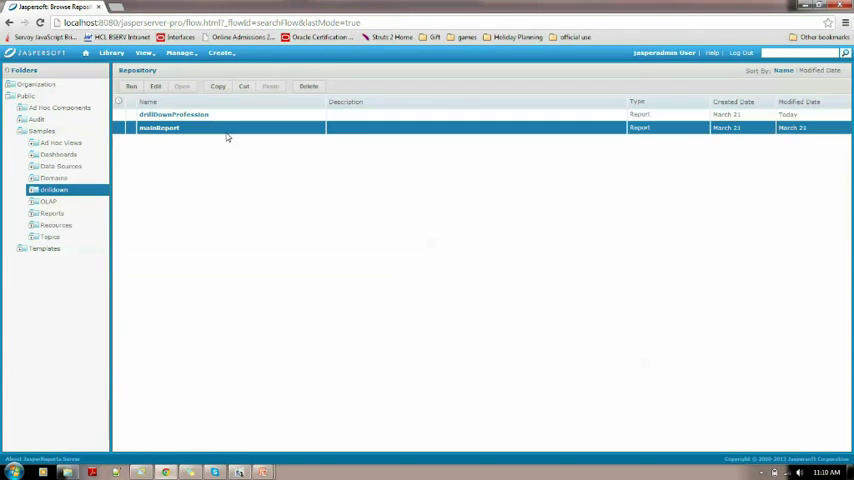
pyautogui.click(140, 86)
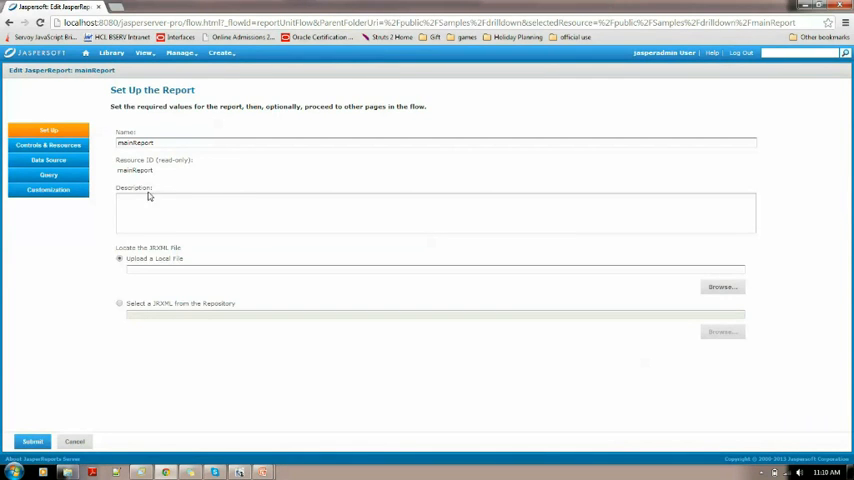
# Step through Controls & Resources and Data Source, then submit the mainReport changes
pyautogui.click(48, 145)
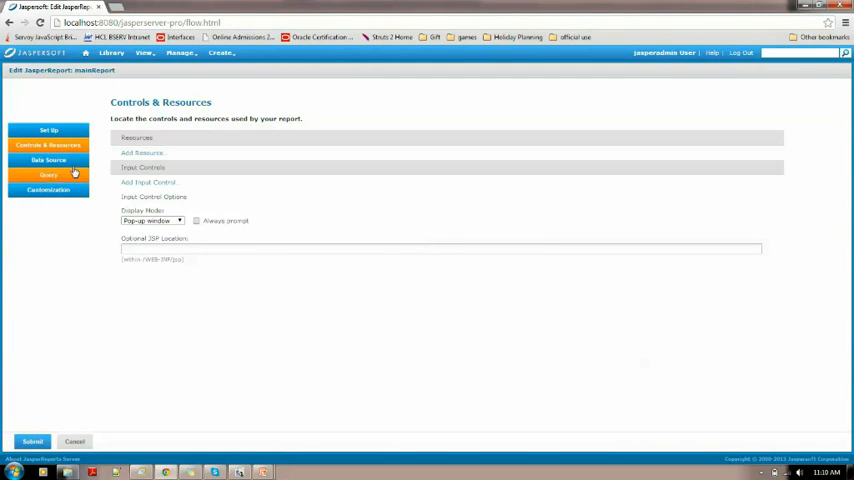
pyautogui.click(48, 160)
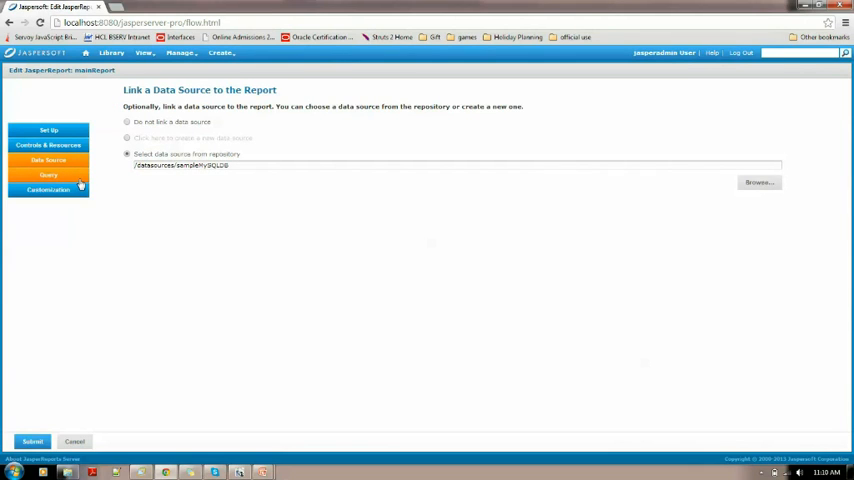
pyautogui.click(33, 441)
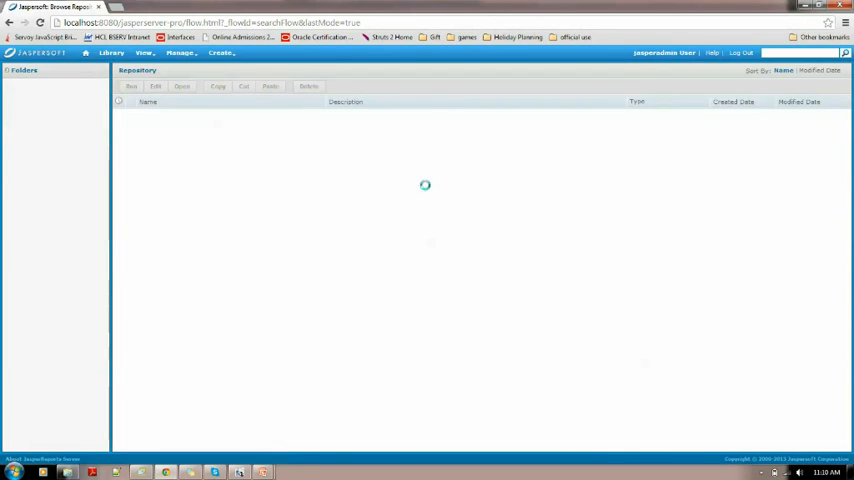
# Run mainReport and follow the Painter link to list the four painters with country and experience
pyautogui.click(160, 128)
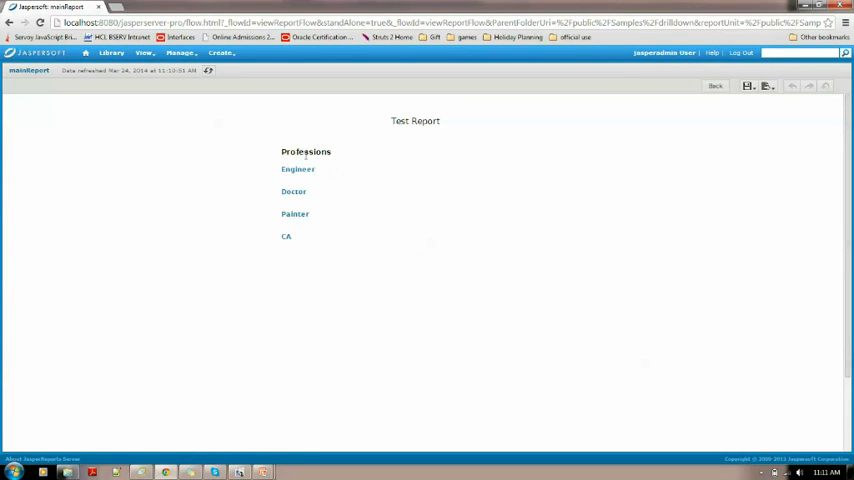
pyautogui.click(297, 219)
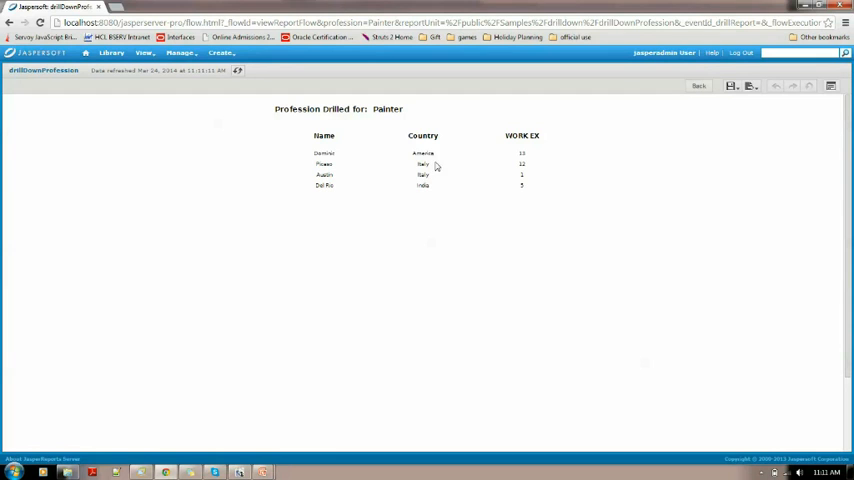
# Go back to mainReport, follow the Engineer link to its drilldown, then return to the main report
pyautogui.click(699, 85)
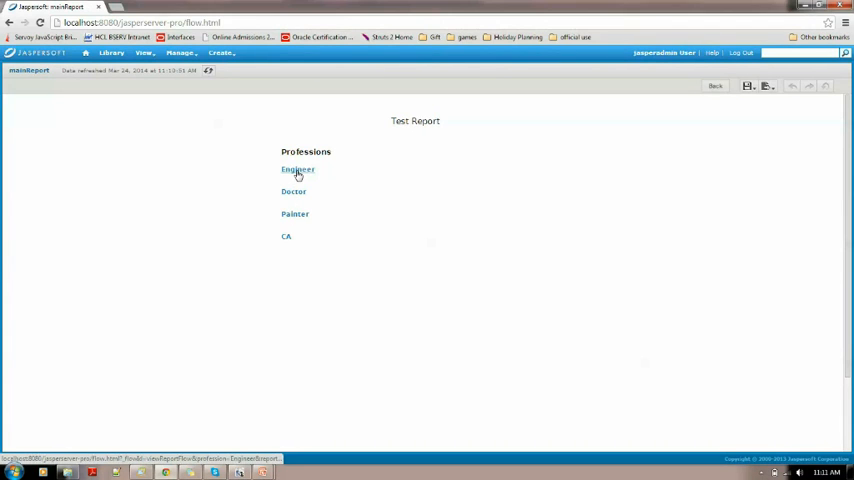
pyautogui.click(297, 171)
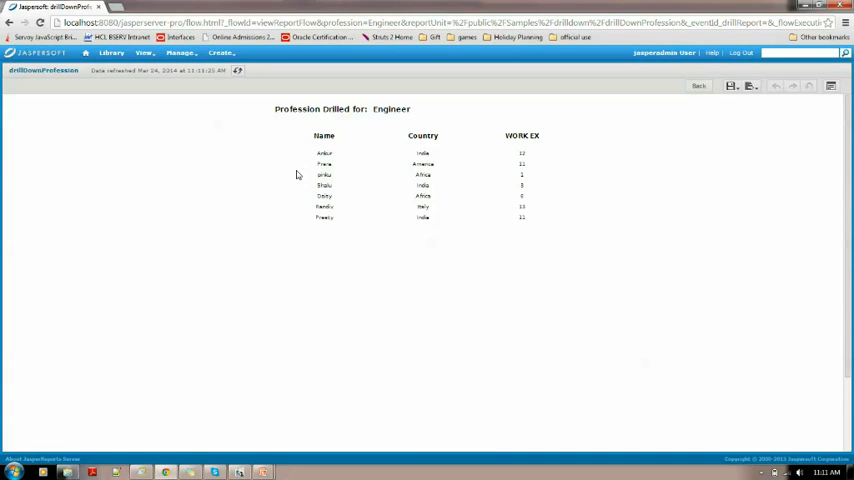
pyautogui.click(699, 86)
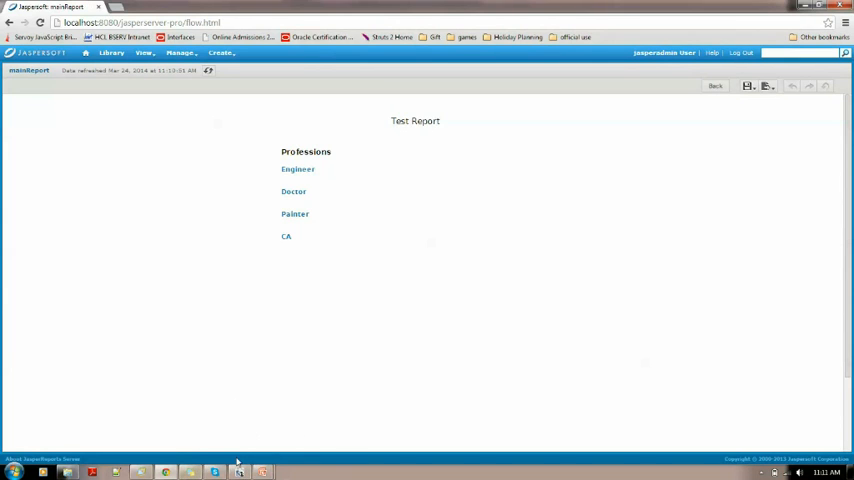
pyautogui.moveTo(263, 472)
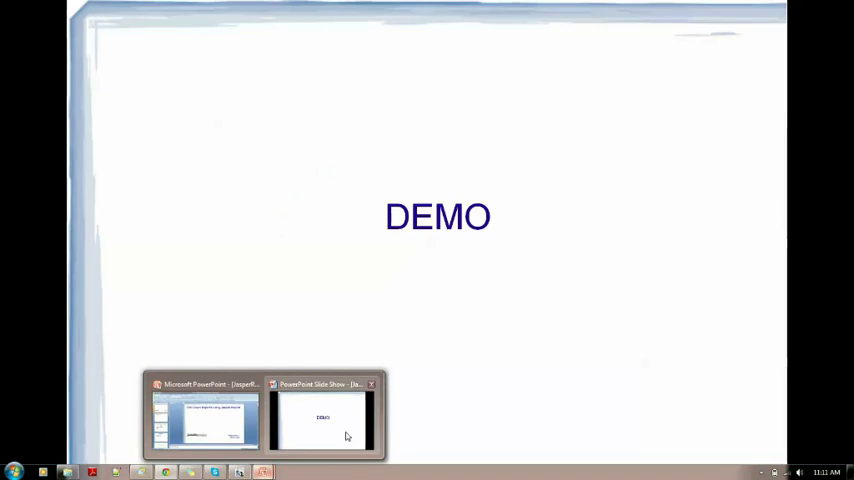
# Switch from the taskbar preview to the running PowerPoint slide show with the DEMO slide
pyautogui.click(346, 435)
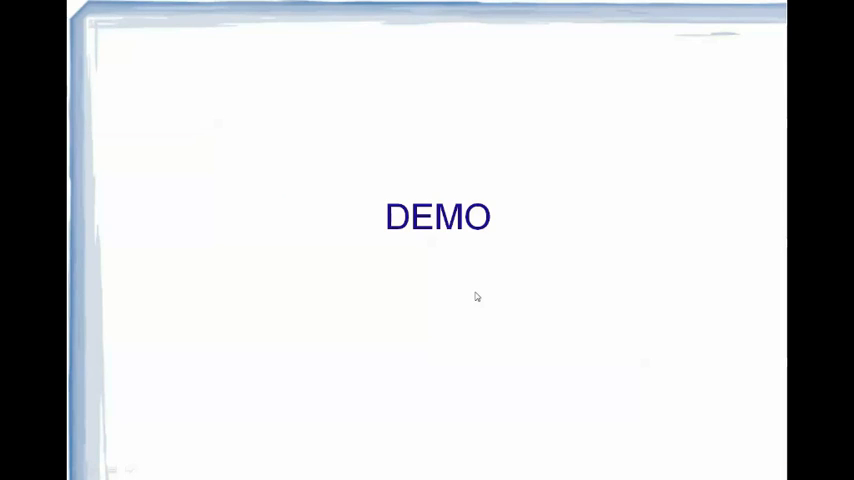